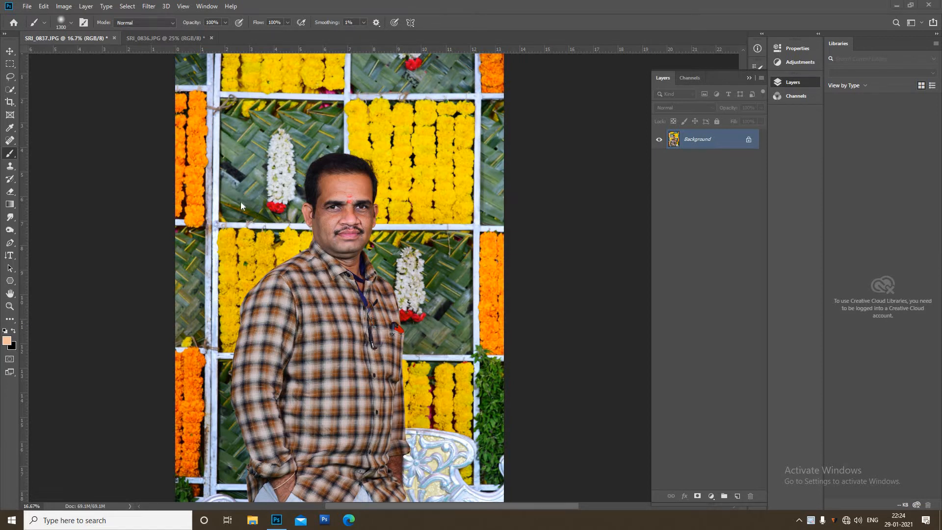
Select the man in the photo automatically with Select Subject, replacing the current selection.
key(ctrl+0)
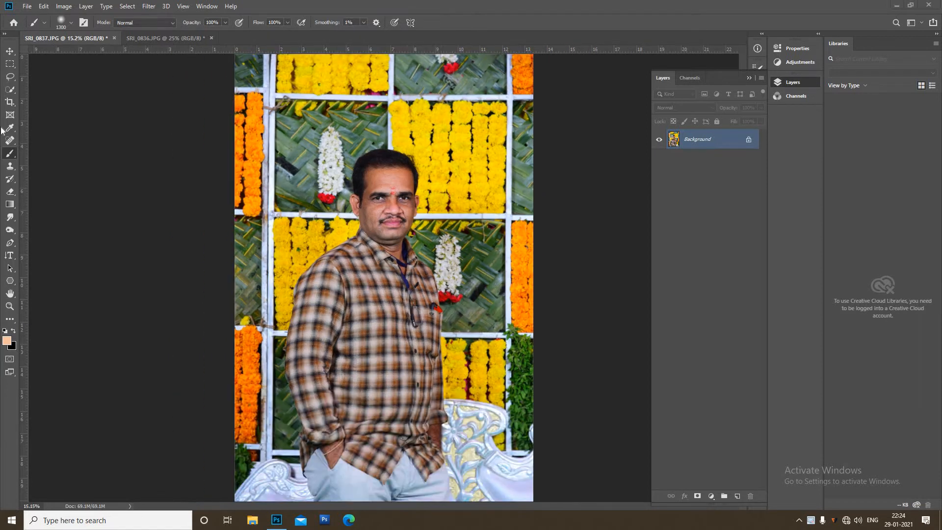
click(12, 89)
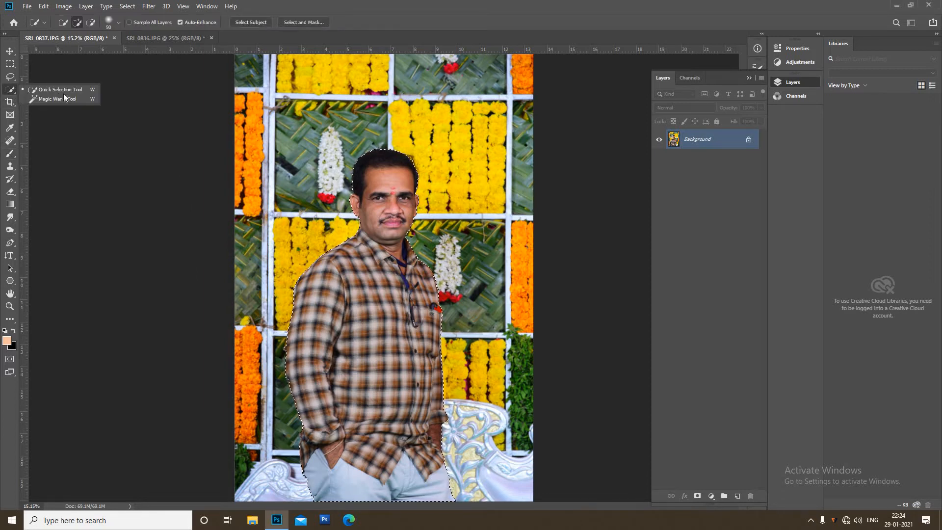
click(247, 23)
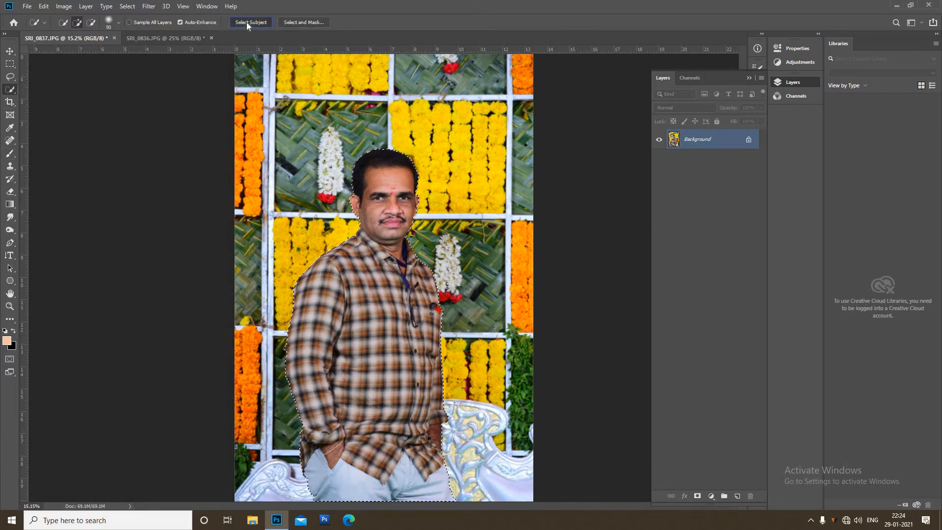
click(246, 22)
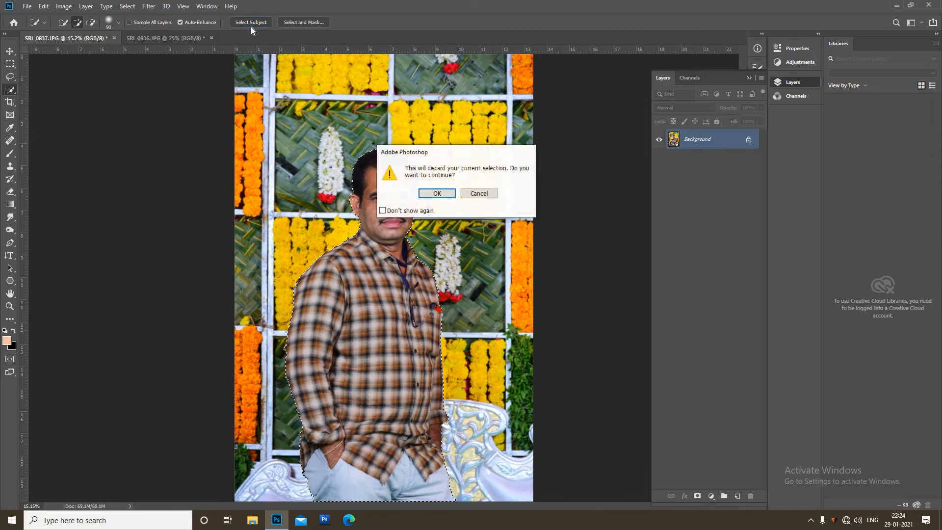
click(438, 191)
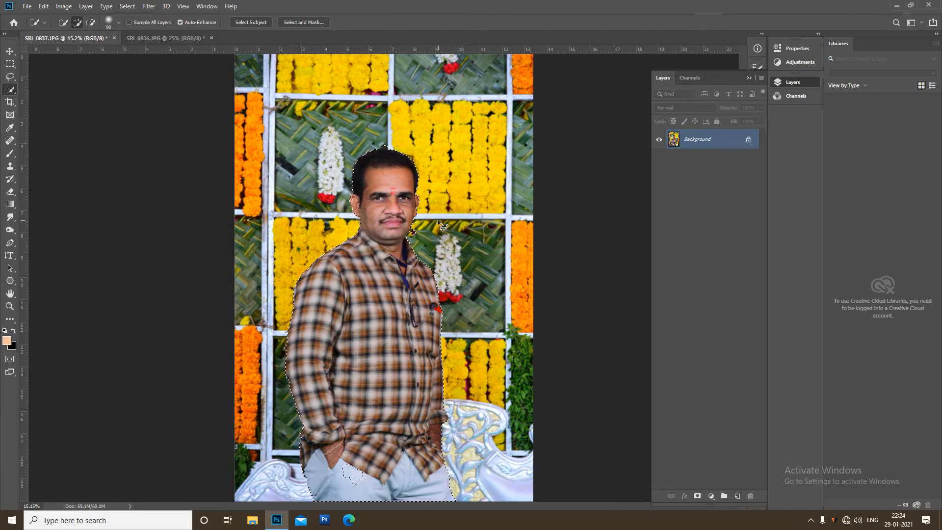
Trim the stray background areas above the hair and beside the neck from the selection with the Lasso tool.
key(l)
ctrl+click(384, 163)
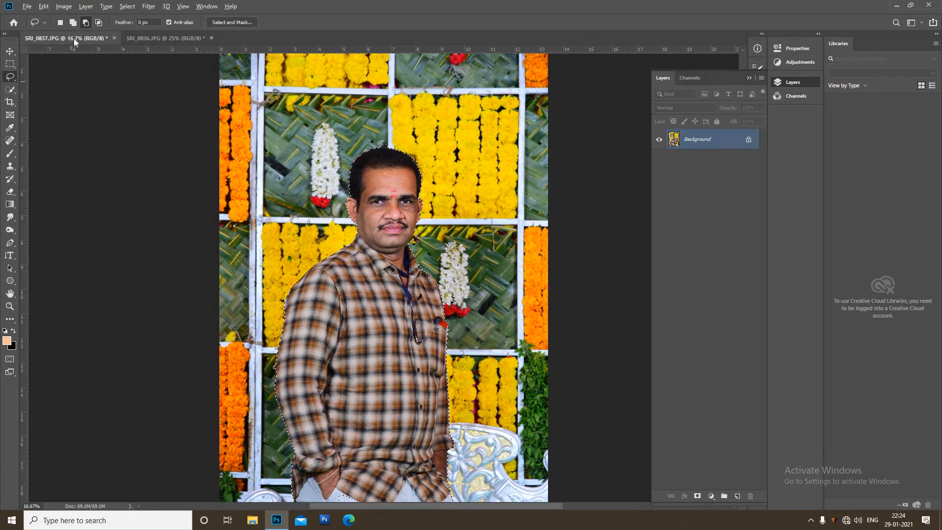
mouse_move(373, 142)
mouse_down()
mouse_move(393, 144)
mouse_move(375, 137)
mouse_move(379, 148)
mouse_move(385, 142)
mouse_up()
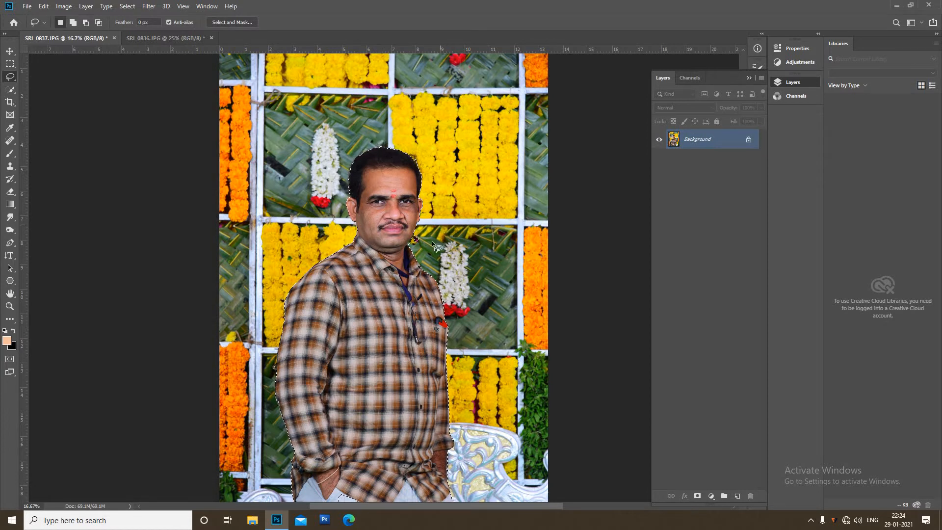
scroll(423, 249, up, 2)
drag(388, 240, 405, 214)
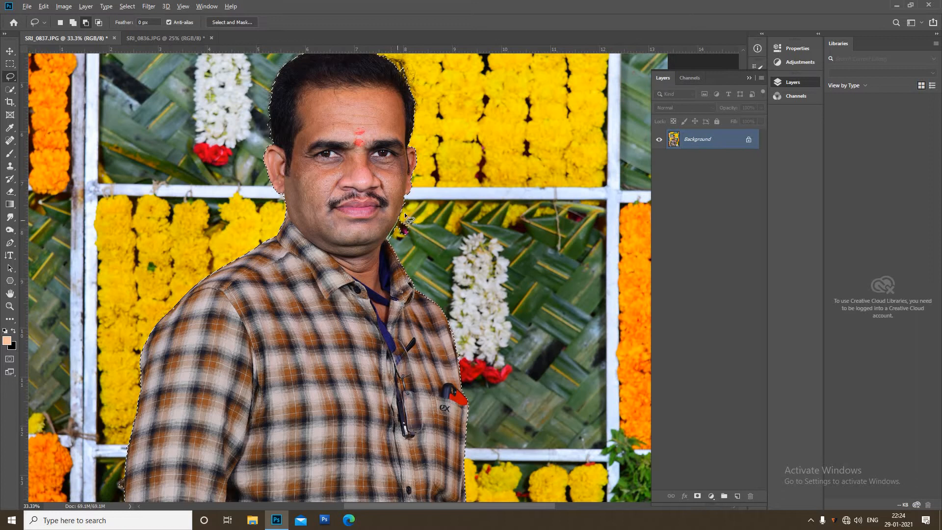
drag(402, 258, 401, 260)
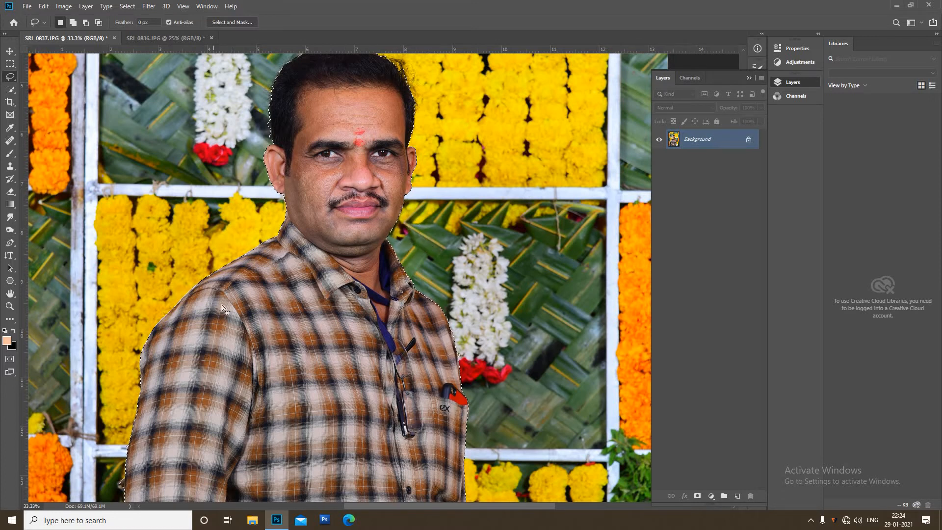
scroll(405, 210, down, 2)
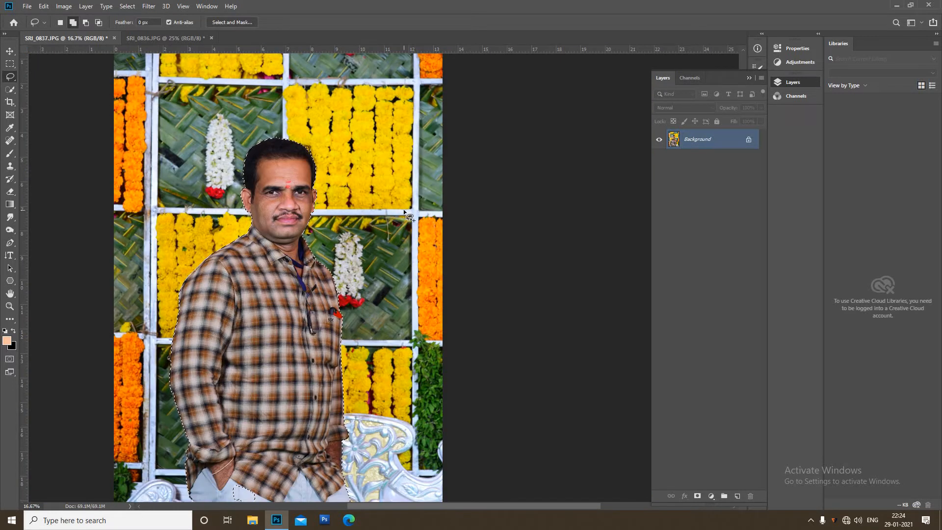
Feather the selection, copy the man to a new layer, and check the cutout with the Background briefly hidden.
key(shift+F6)
key(Return)
key(ctrl+j)
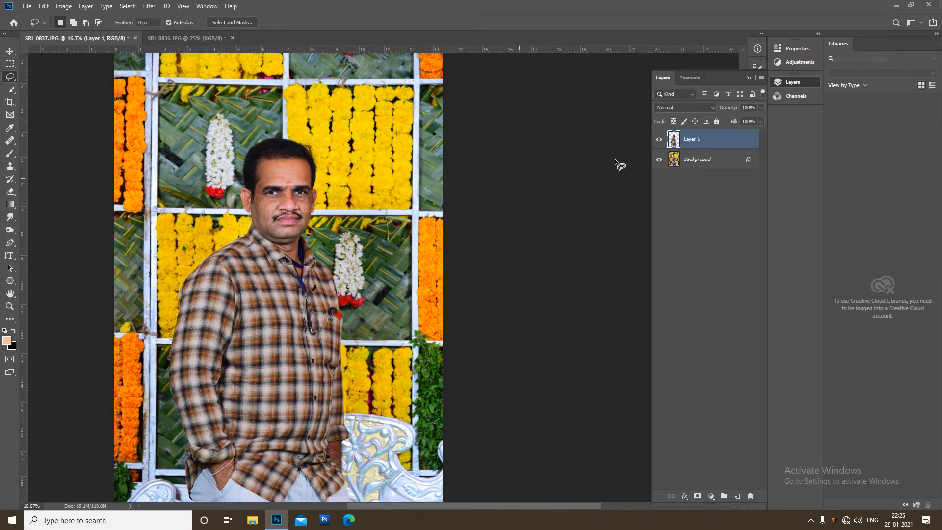
click(659, 160)
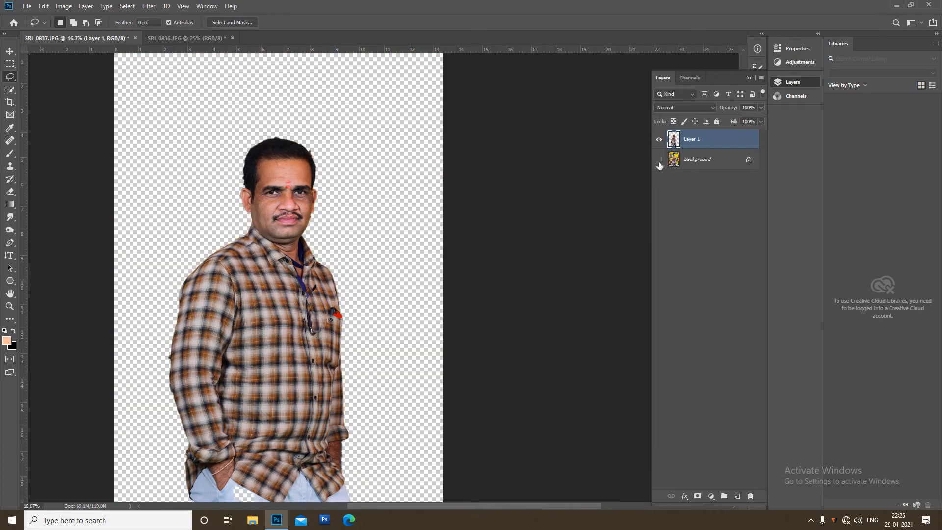
click(659, 160)
click(702, 161)
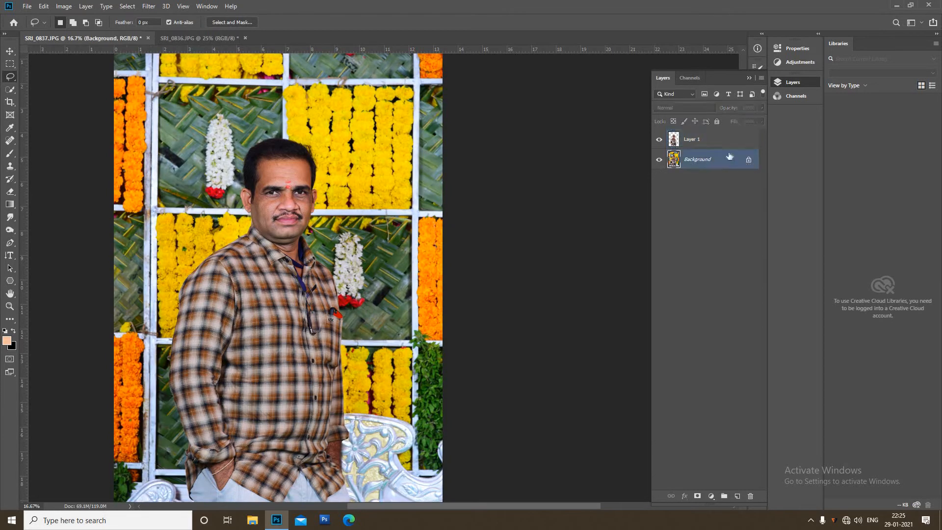
Add a 4 px inside Stroke to Layer 1 with a solid off-white colour, #fafaf6.
click(712, 143)
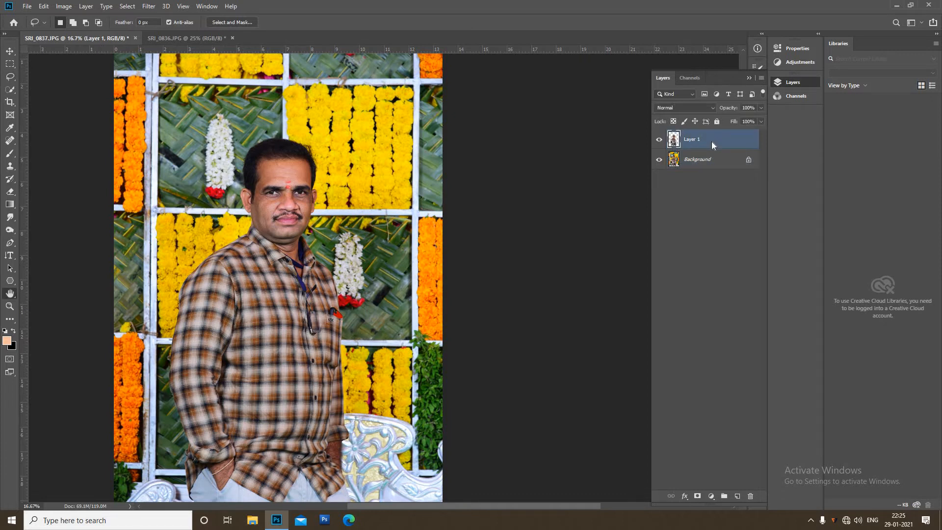
double_click(712, 142)
click(547, 224)
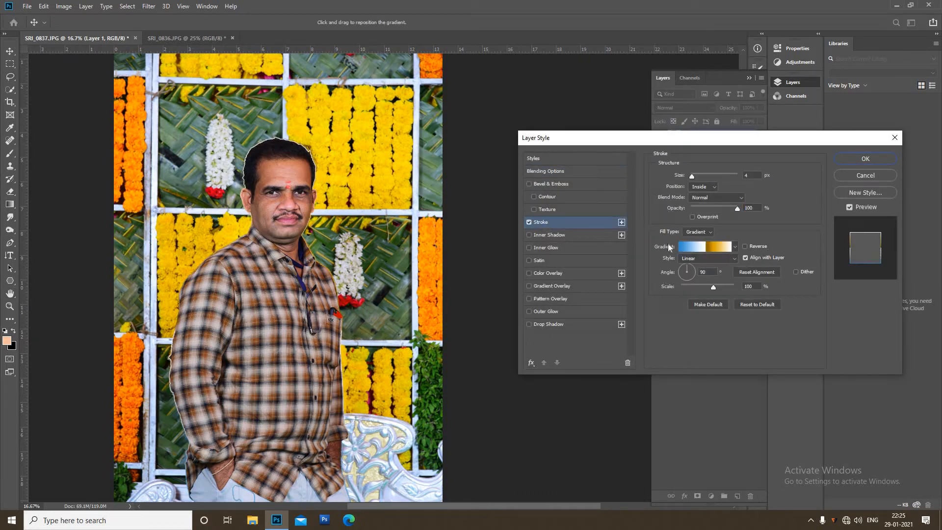
click(702, 232)
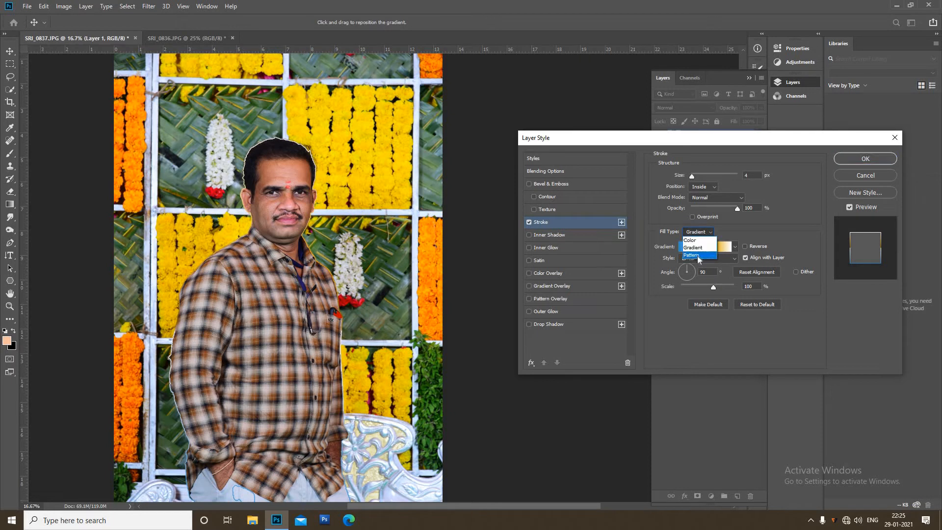
click(694, 240)
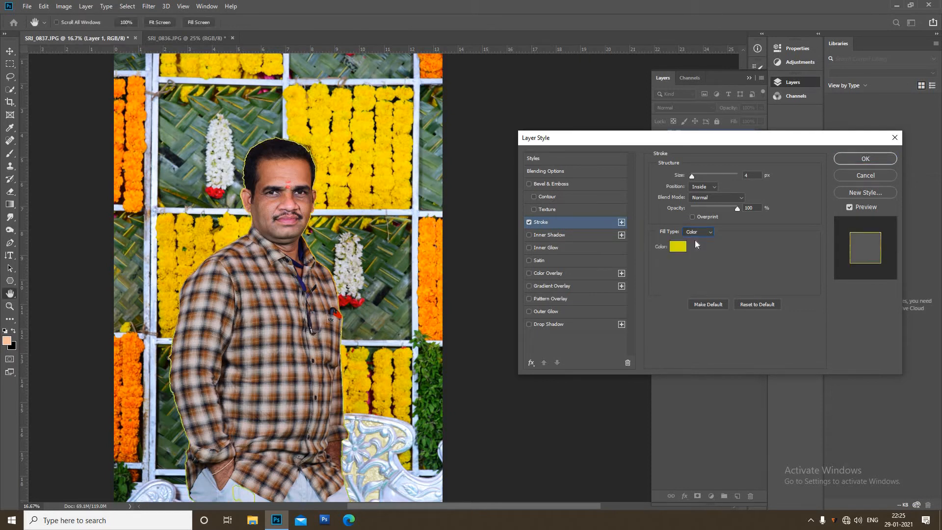
click(678, 246)
click(613, 72)
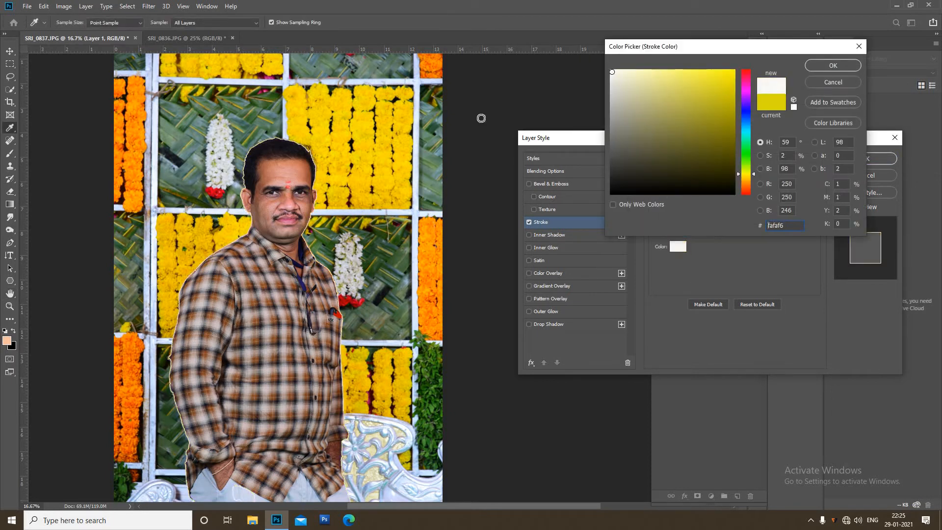
click(835, 67)
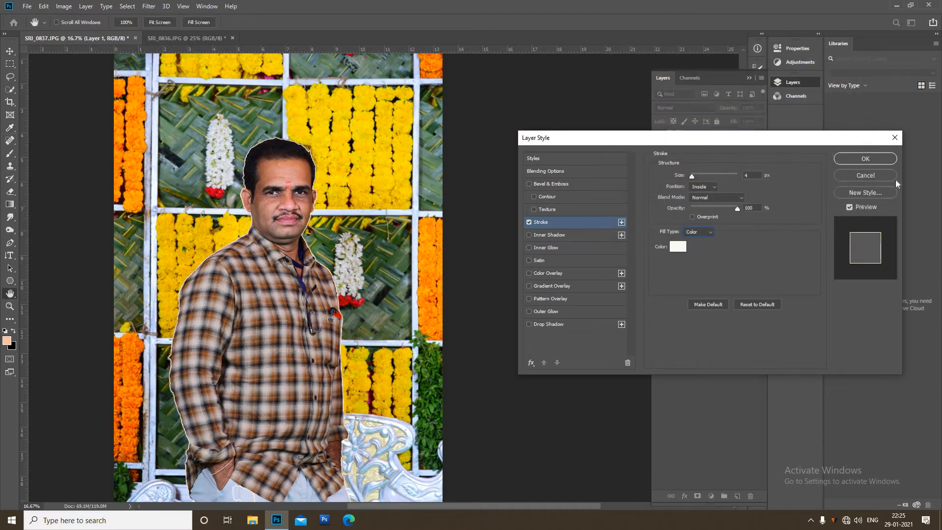
click(867, 158)
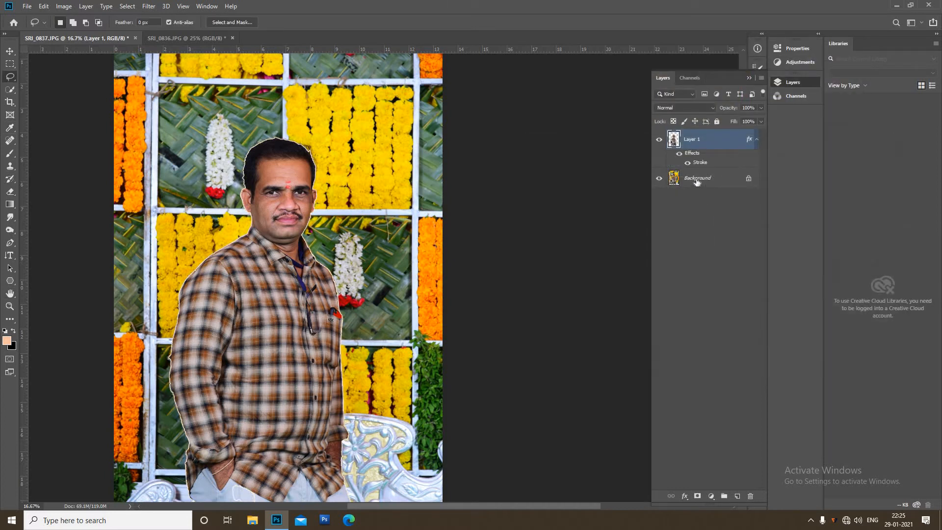
Apply a Gaussian Blur with a 69.7 pixel radius to the Background layer.
click(714, 185)
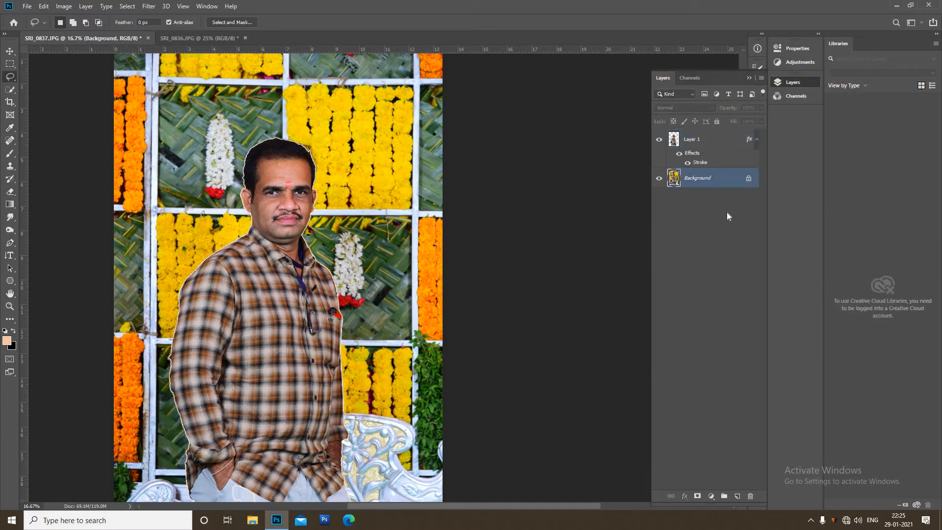
click(147, 7)
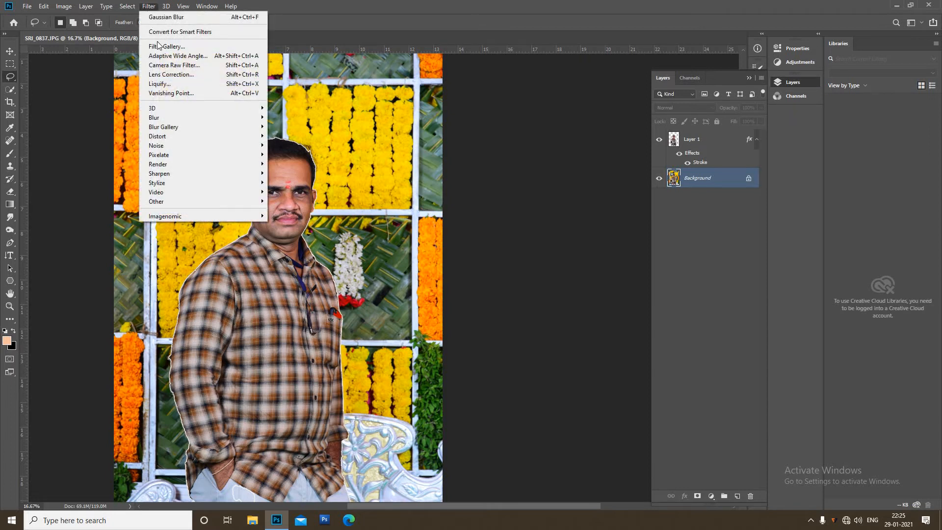
mouse_move(165, 117)
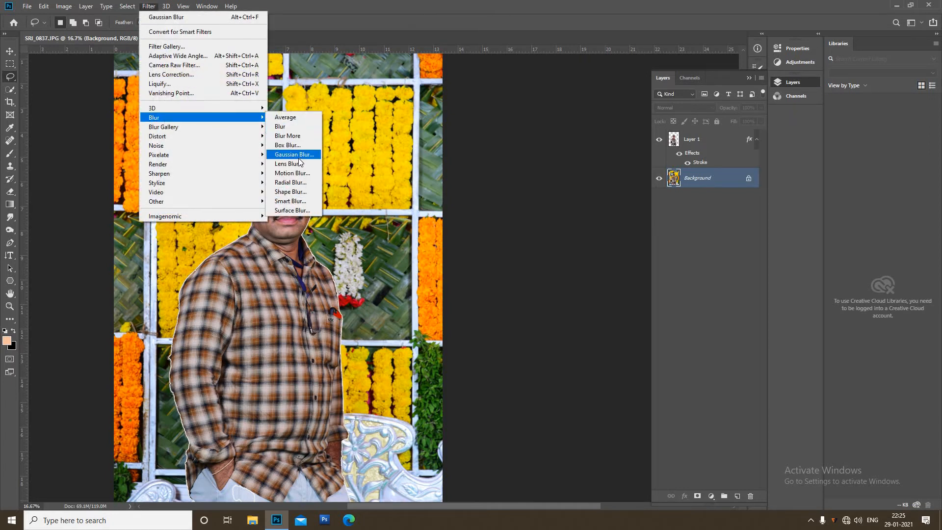
click(294, 155)
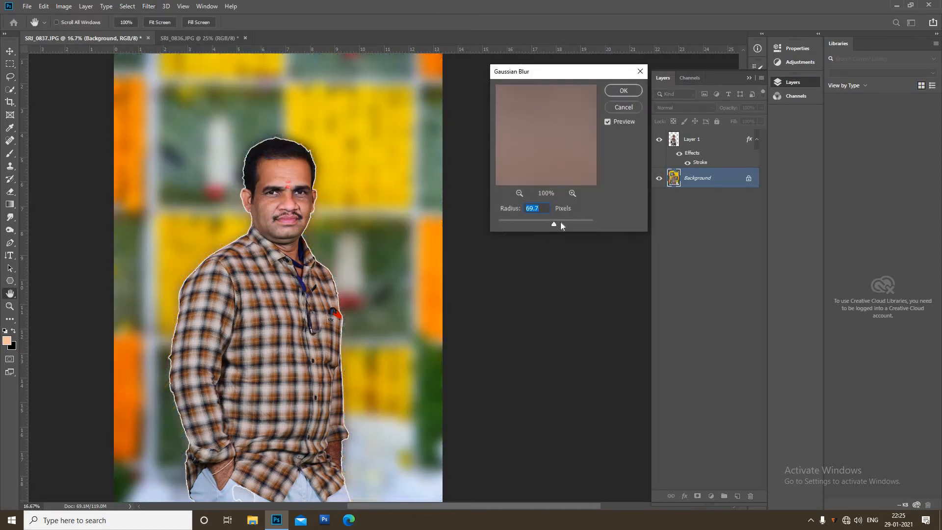
click(618, 93)
key(l)
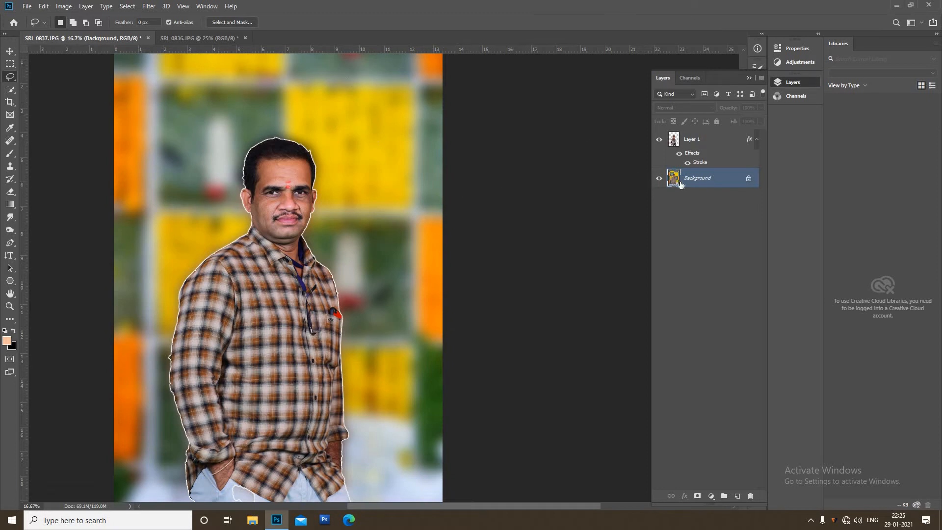
Try several colours for Layer 1's stroke and set it to yellow, #d6cf08.
click(704, 163)
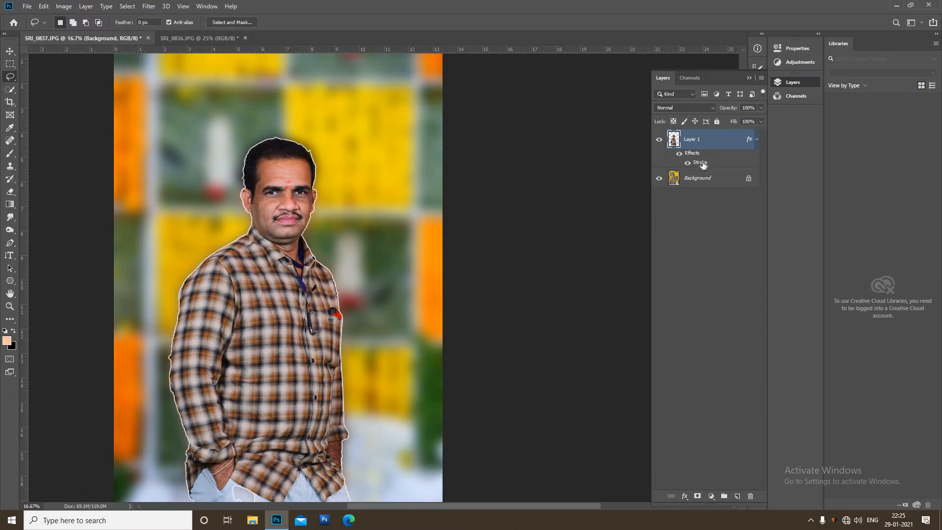
double_click(705, 164)
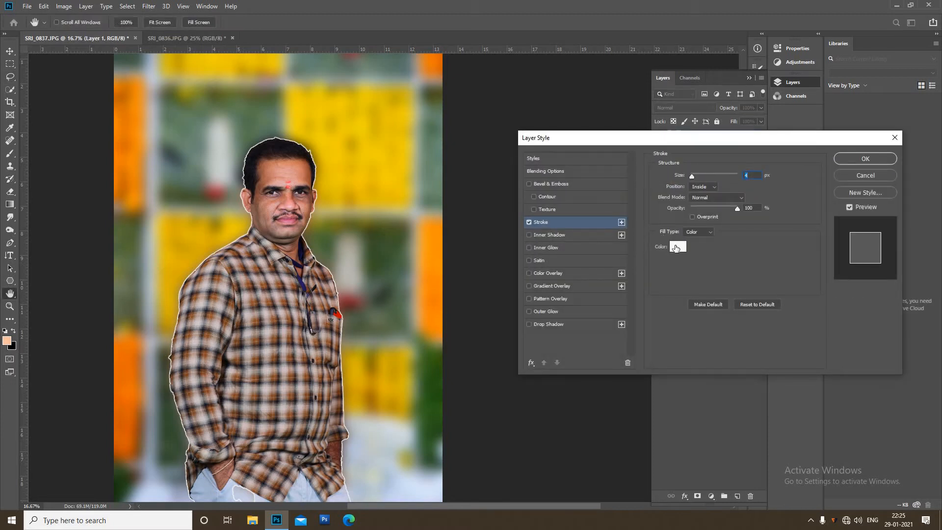
click(676, 247)
click(696, 181)
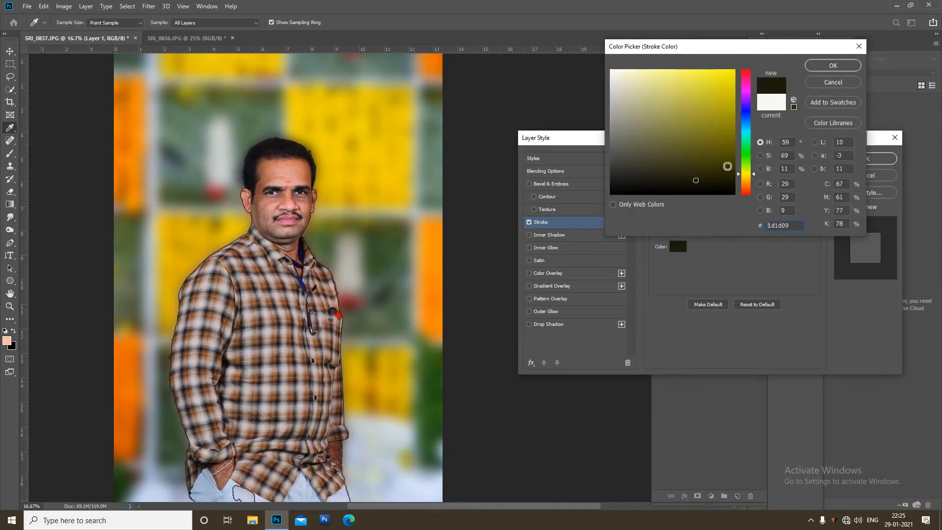
click(746, 162)
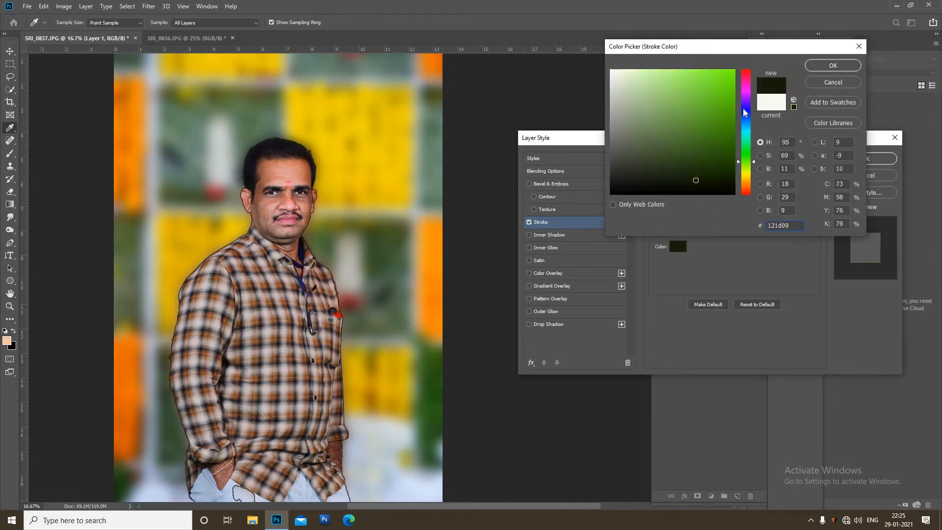
click(730, 90)
click(747, 112)
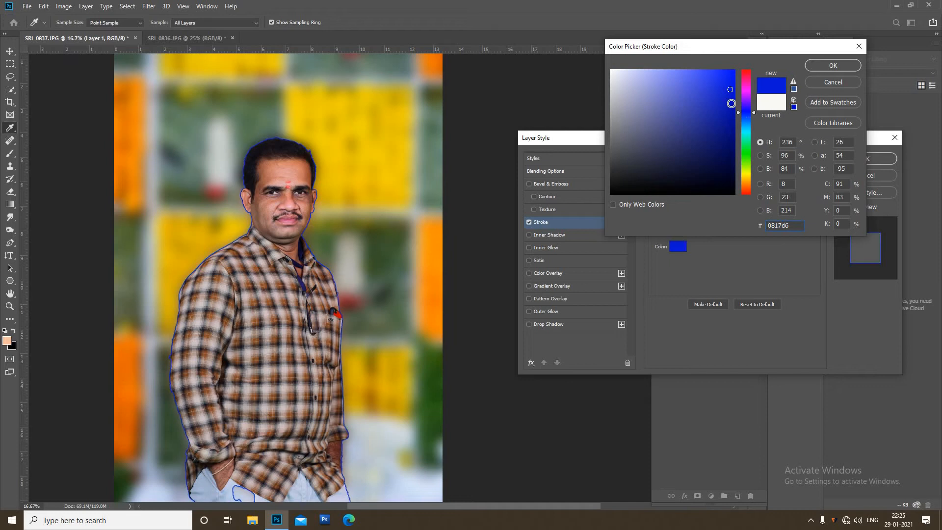
click(747, 85)
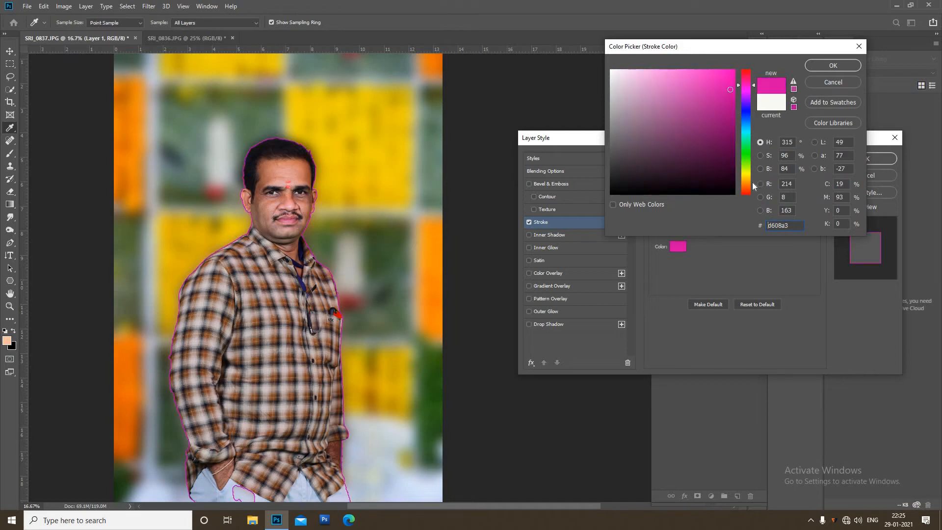
drag(747, 185, 748, 177)
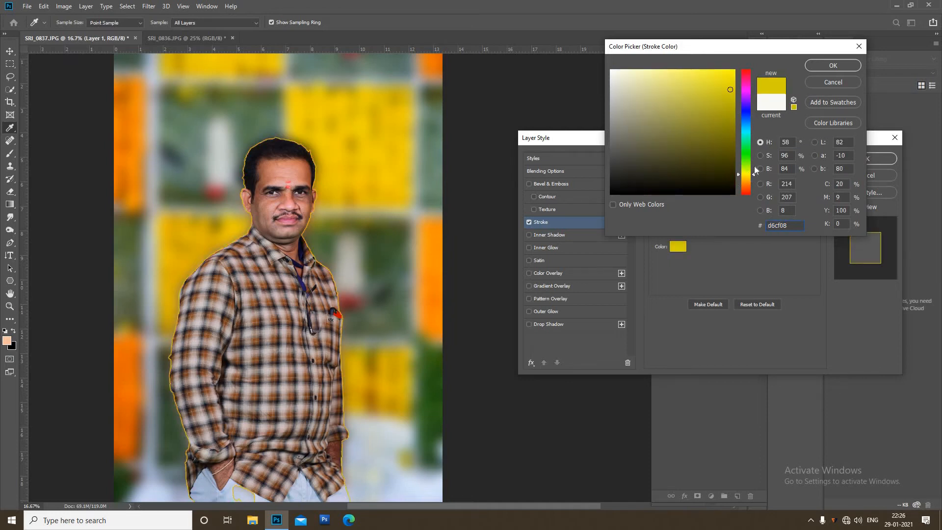
click(816, 69)
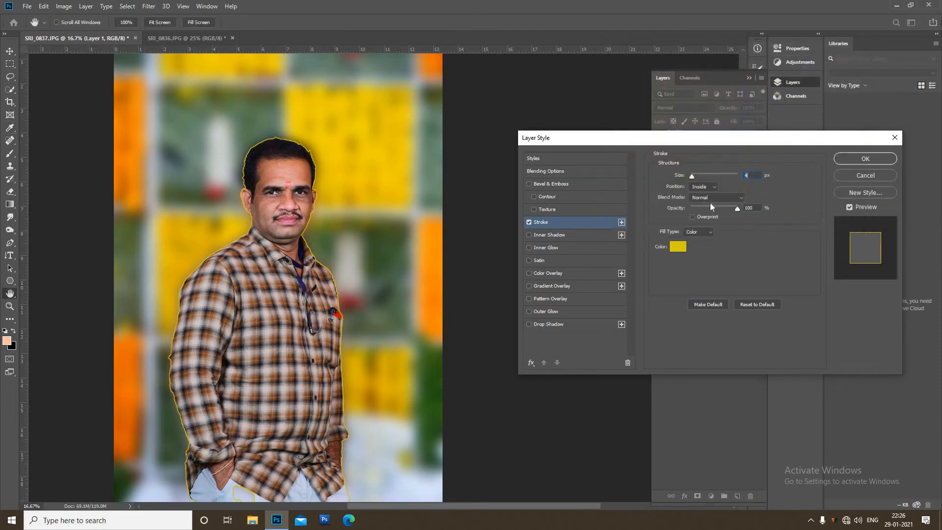
Change the stroke's fill type to Gradient, try a few presets and apply Orange, Yellow, Orange.
click(703, 248)
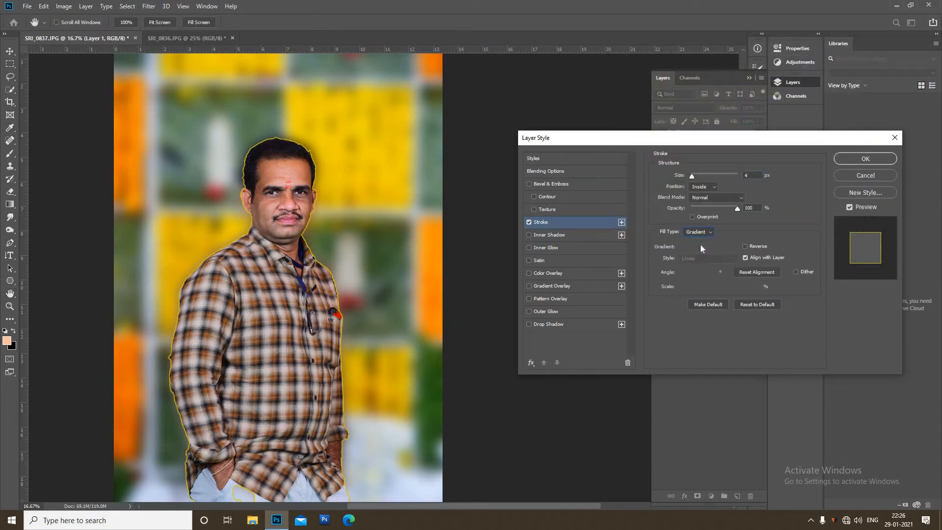
click(720, 250)
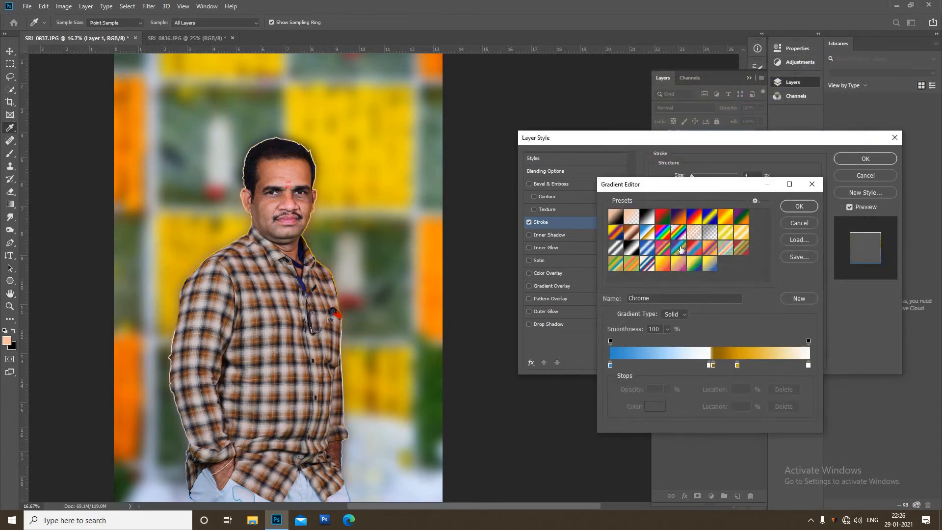
click(680, 232)
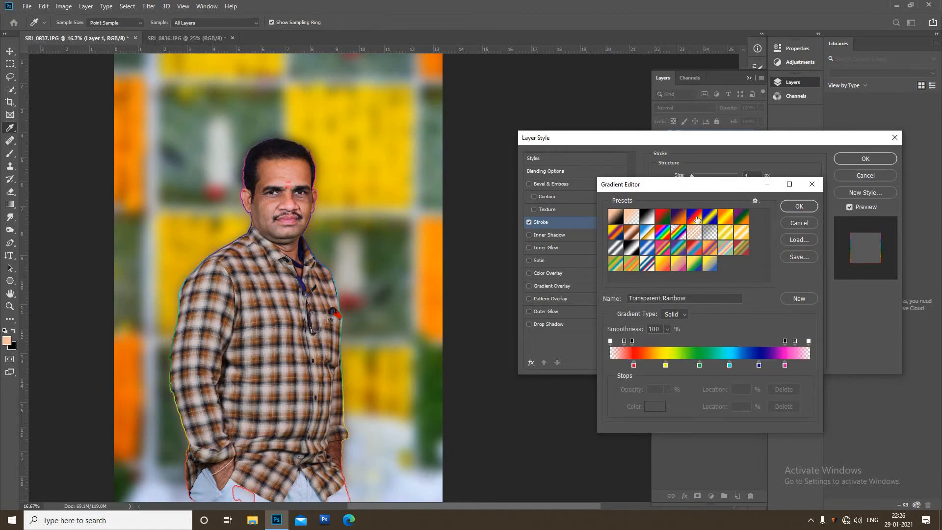
click(710, 218)
click(722, 219)
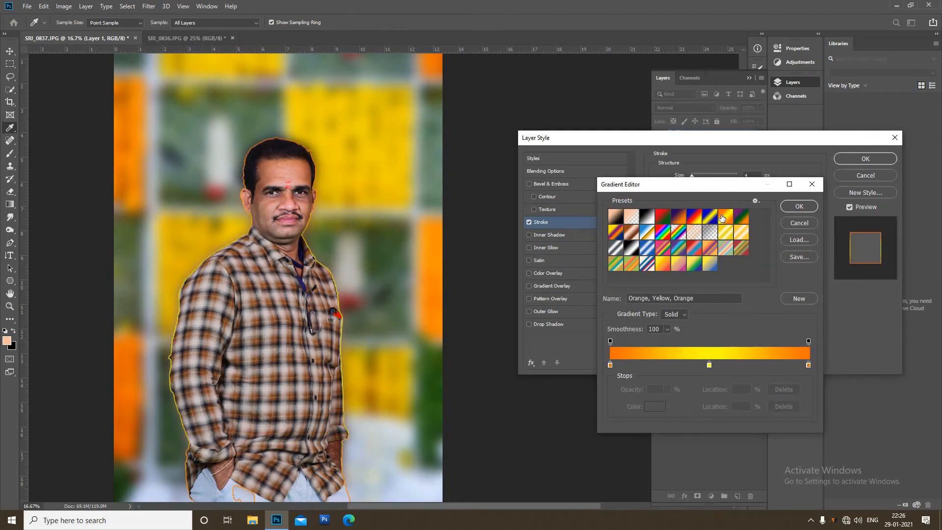
click(792, 210)
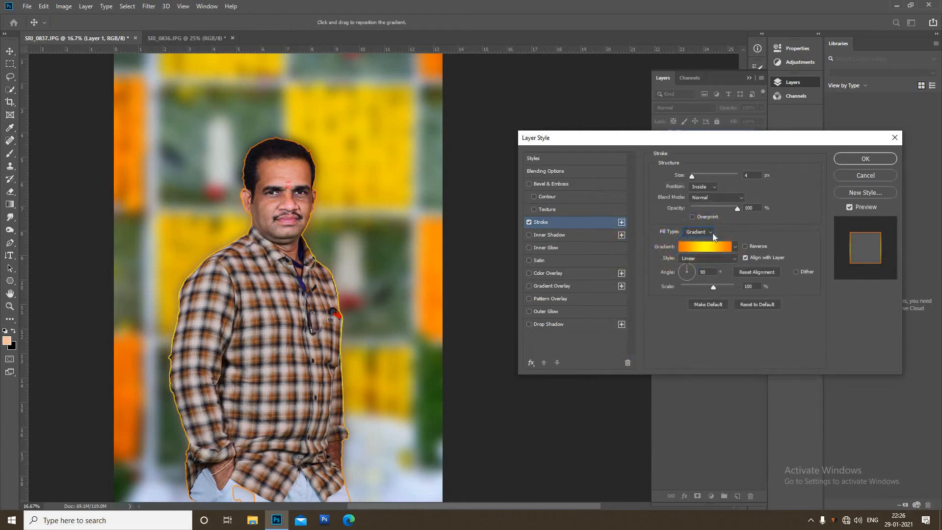
Move the stroke to the Outside position and set its size to 32 px.
click(700, 176)
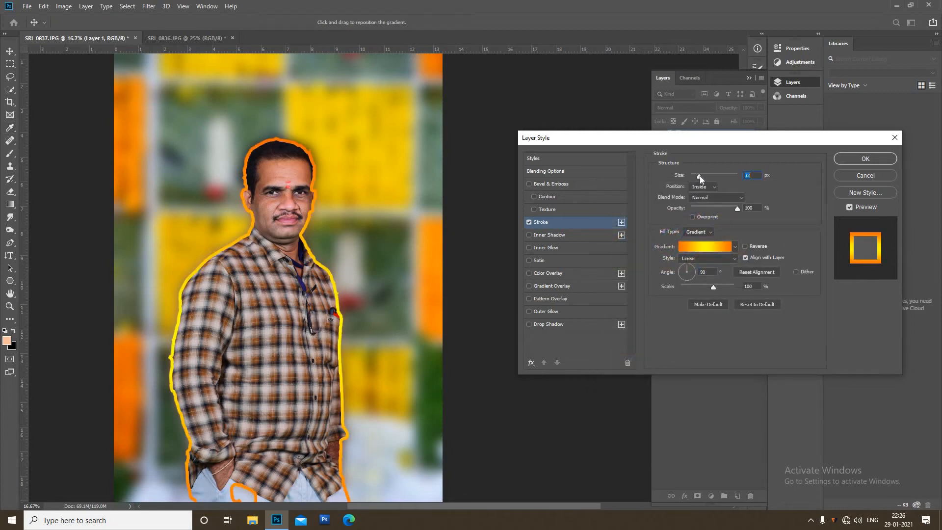
drag(696, 178, 695, 178)
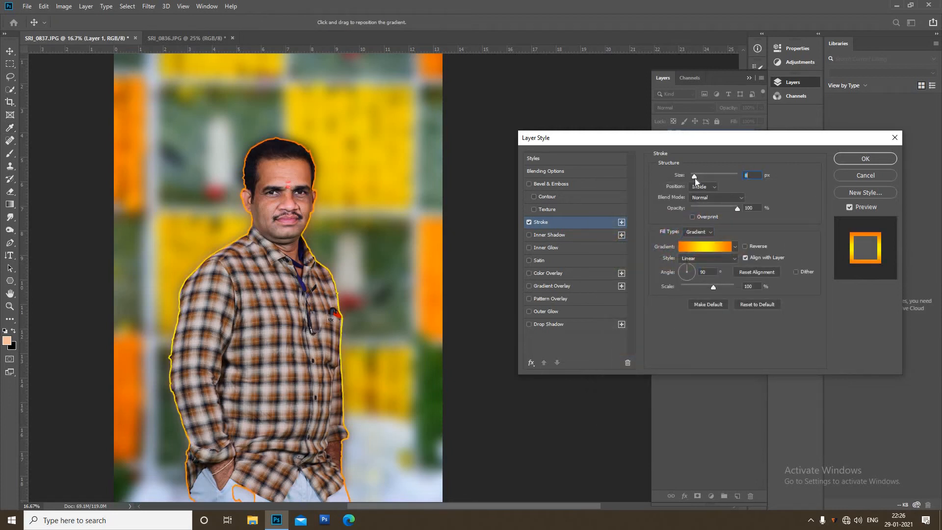
click(699, 188)
click(702, 197)
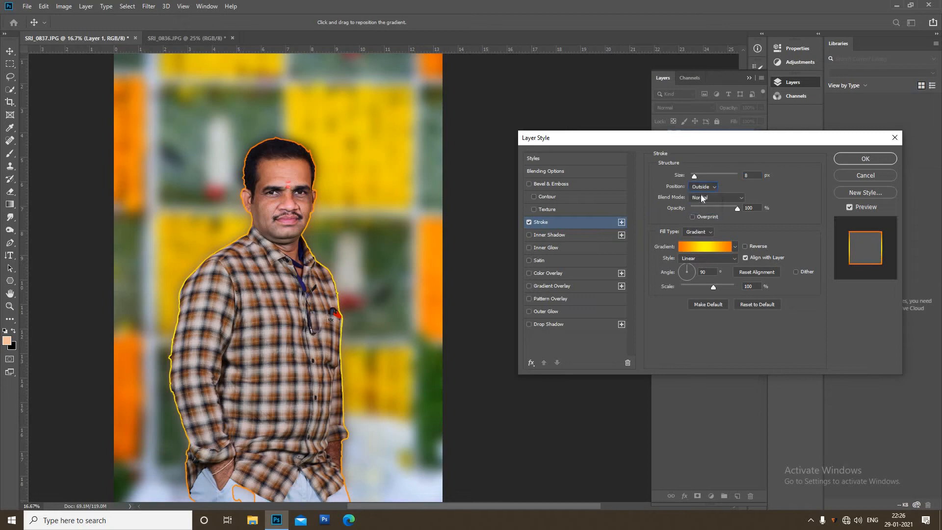
click(699, 176)
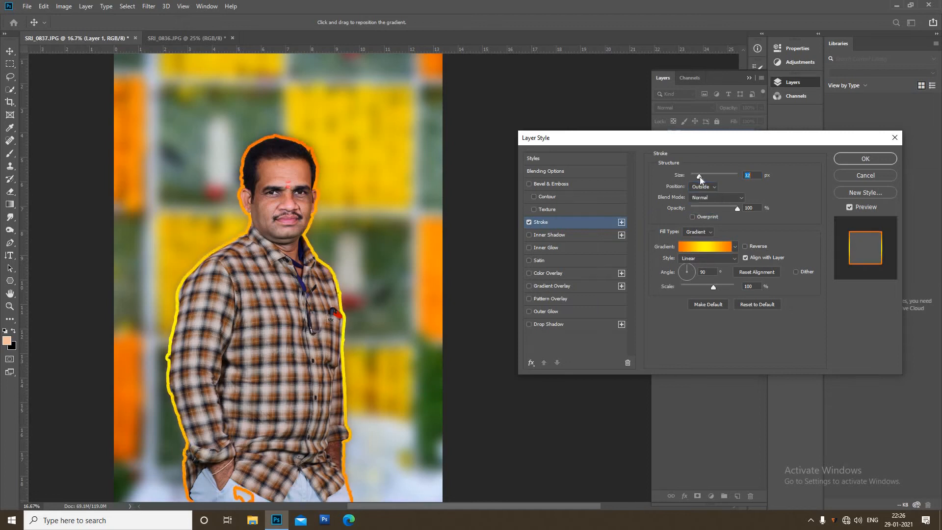
click(714, 248)
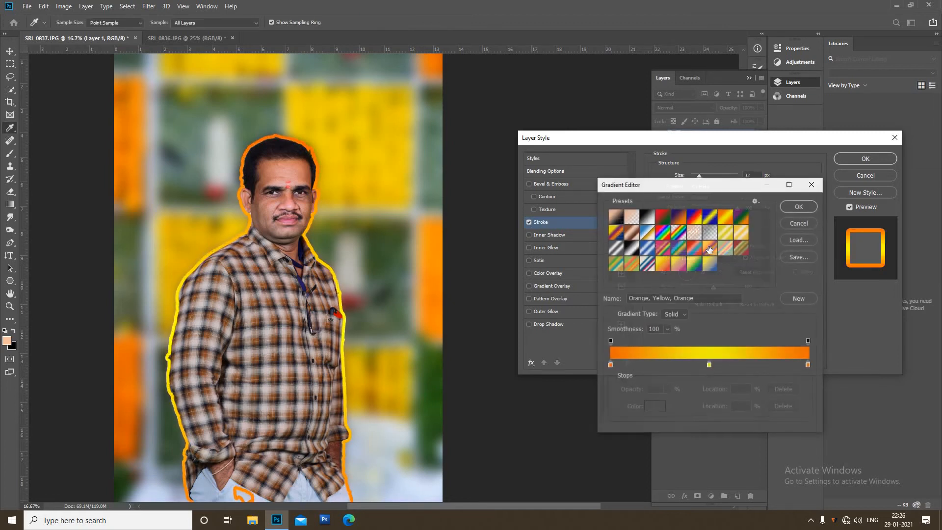
click(671, 265)
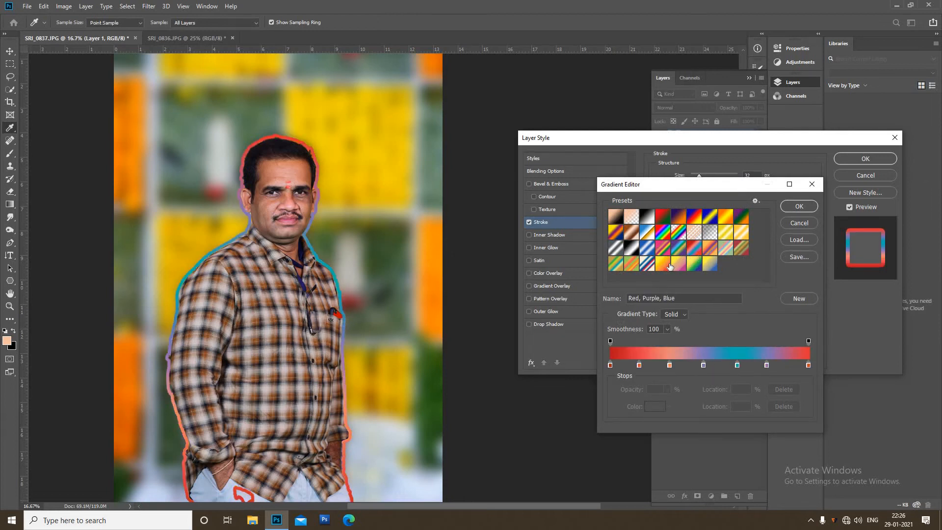
click(663, 264)
click(641, 236)
click(631, 220)
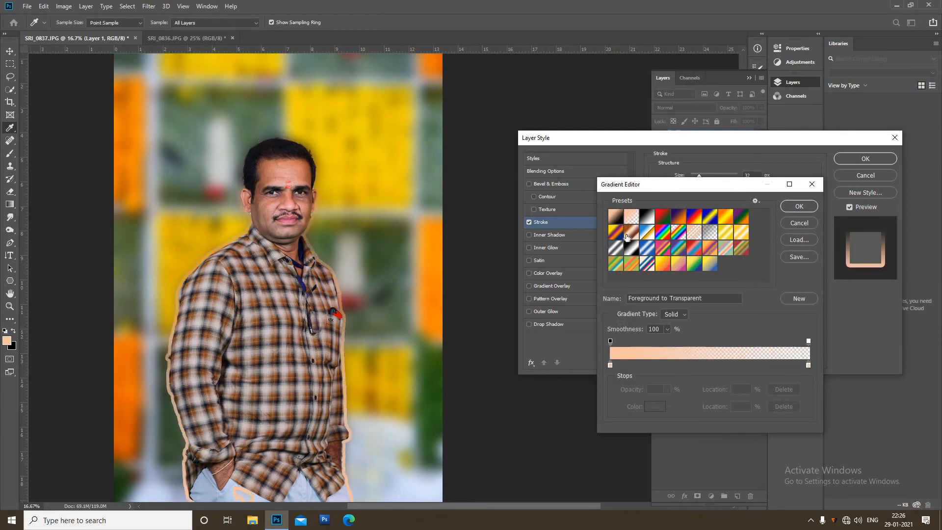
click(629, 234)
click(617, 233)
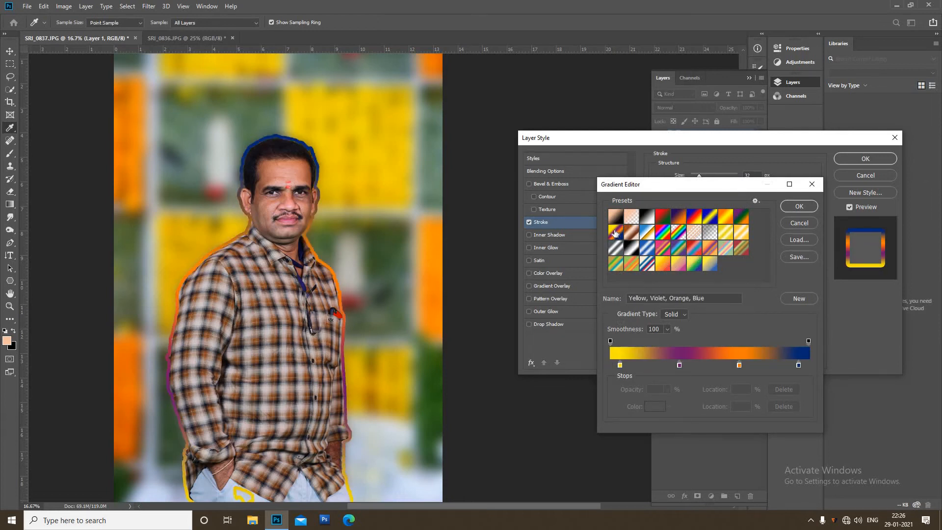
click(633, 253)
click(644, 251)
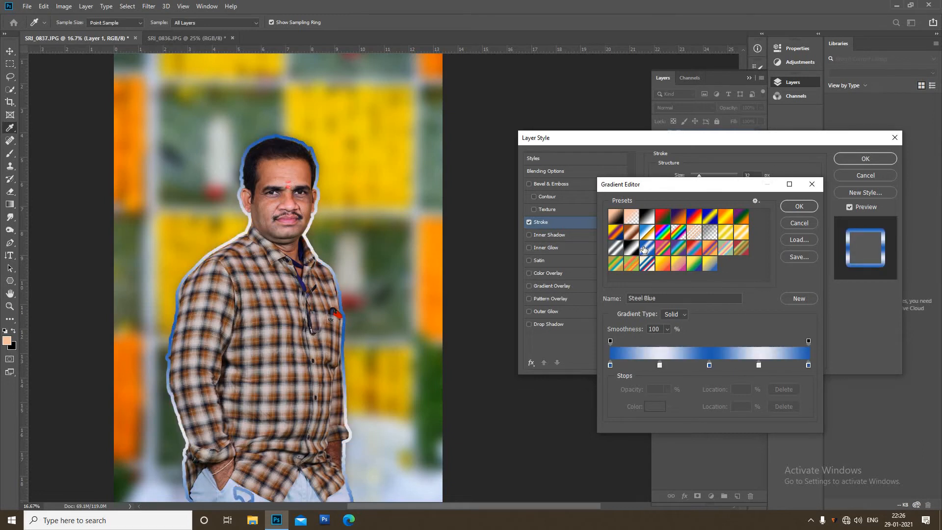
click(800, 223)
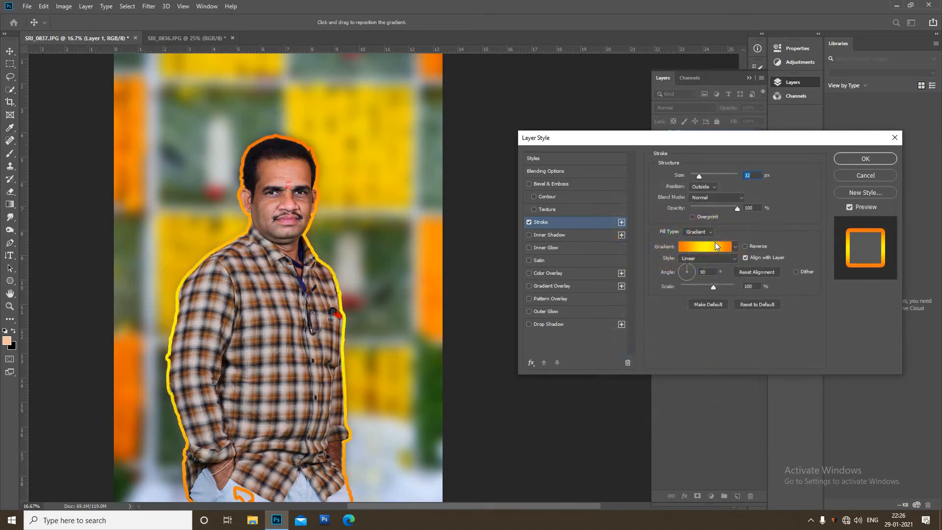
Change the stroke's fill type to Pattern, try several swatches, choose the plain cream one and apply the layer style.
click(708, 234)
click(705, 257)
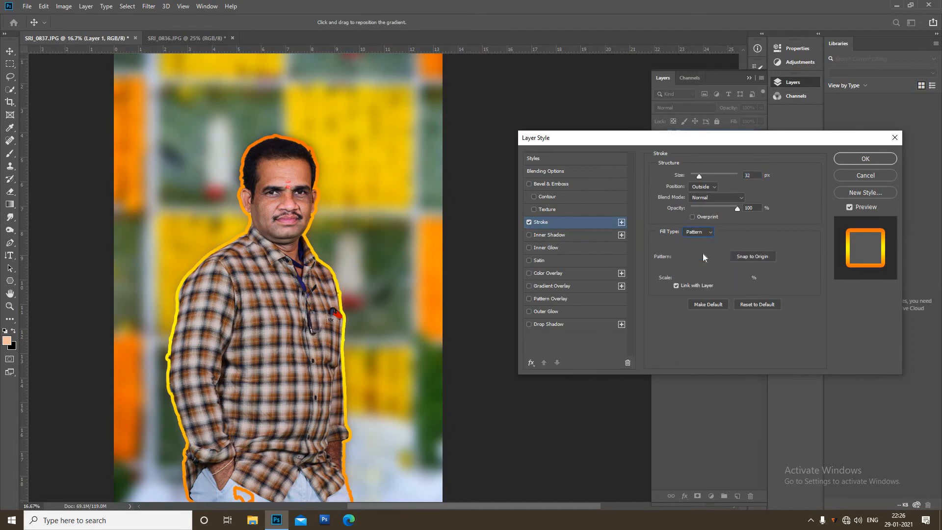
click(706, 257)
click(679, 306)
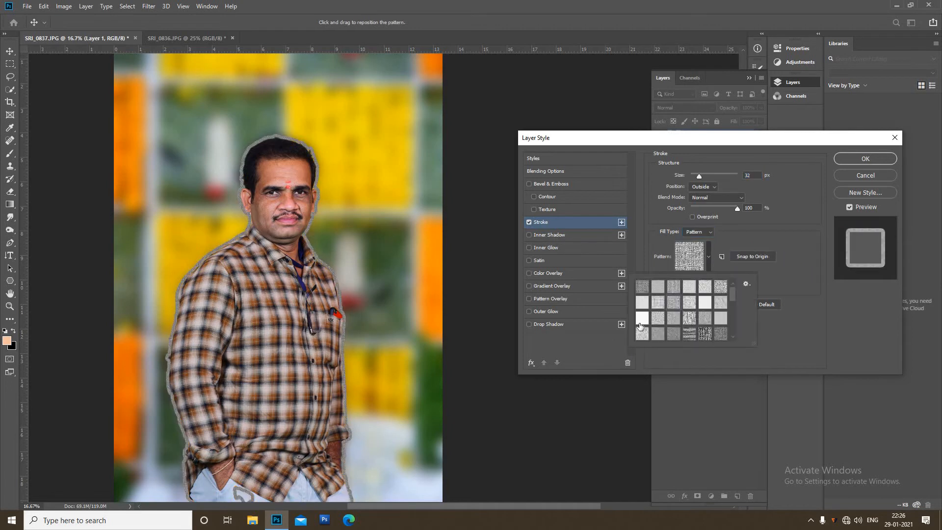
click(646, 320)
scroll(675, 304, down, 1)
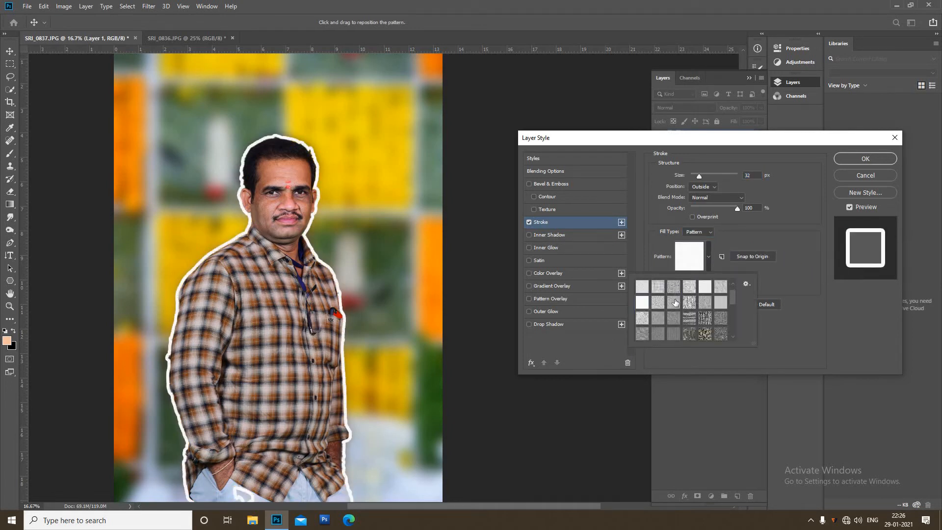
scroll(673, 304, down, 1)
click(658, 319)
scroll(659, 321, down, 2)
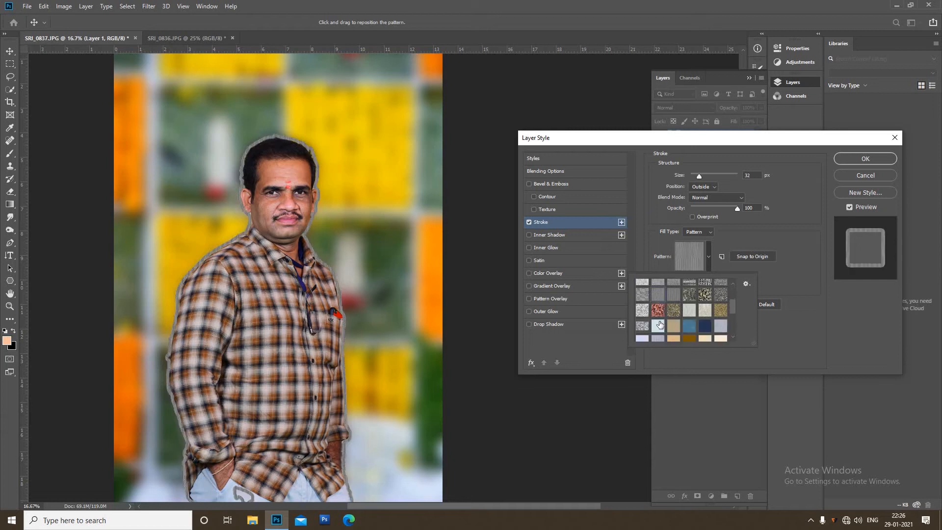
click(659, 324)
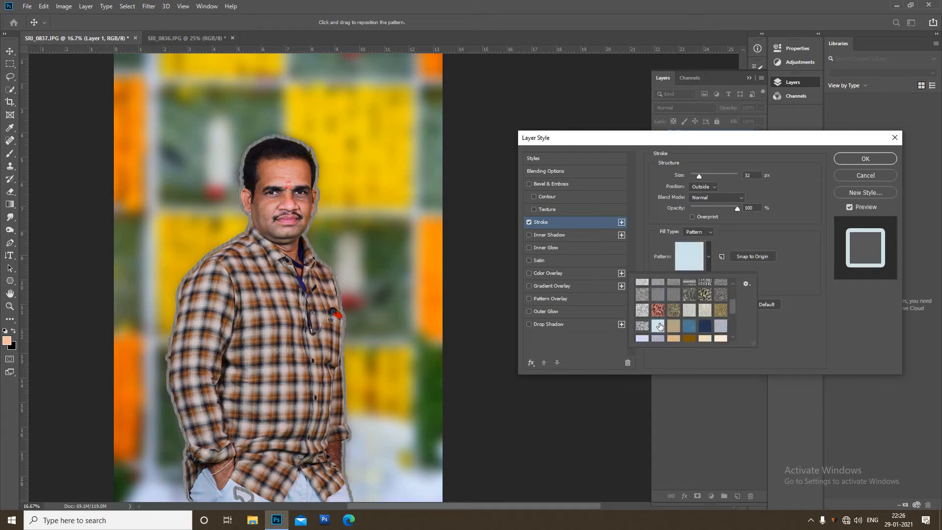
click(646, 289)
click(699, 327)
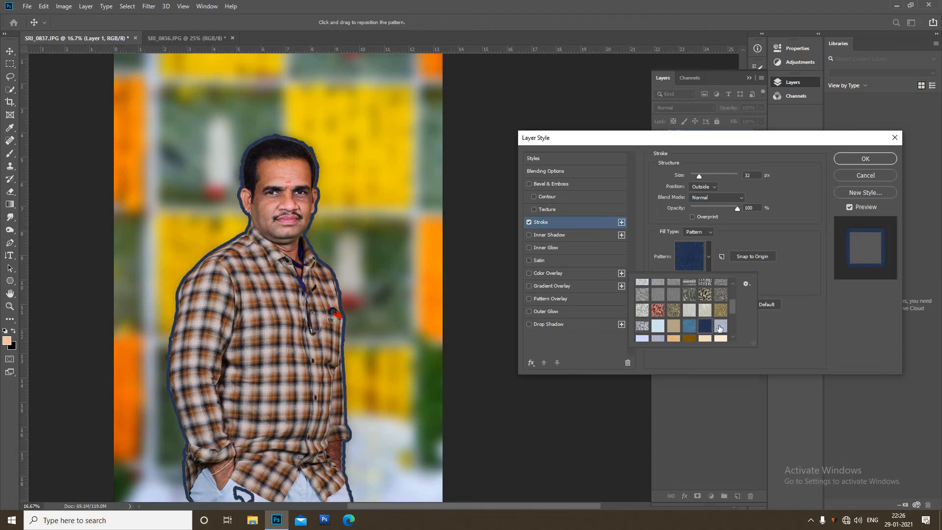
click(721, 327)
click(710, 339)
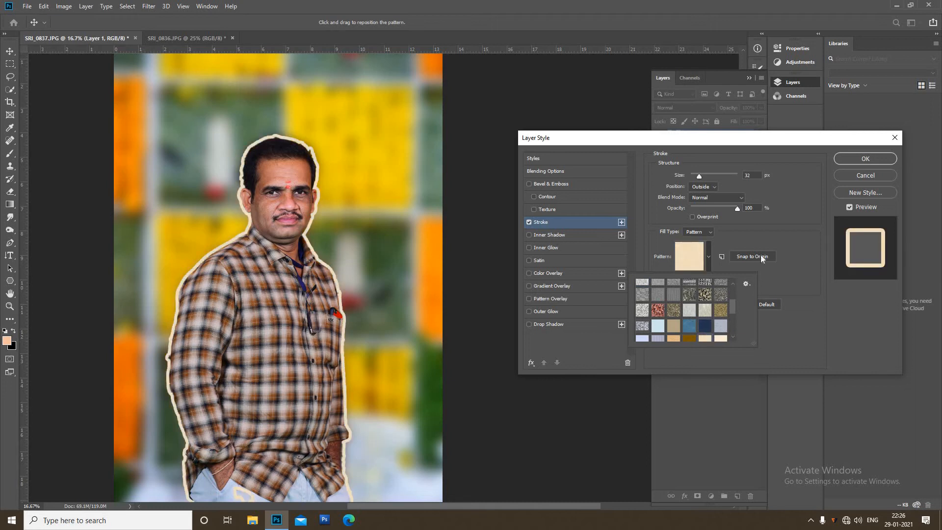
click(843, 162)
Switch to SRI_0836.JPG, duplicate its Background layer and set the duplicate's blend mode to Screen.
key(l)
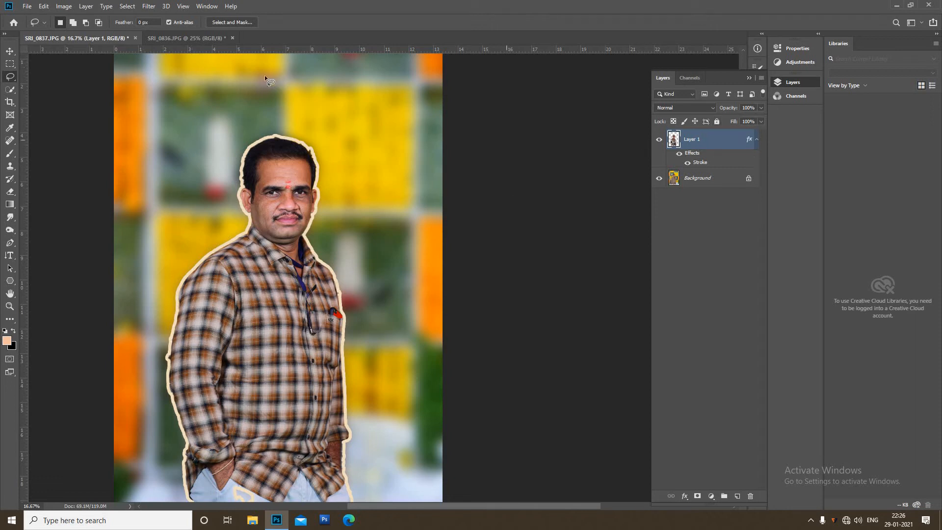
click(211, 38)
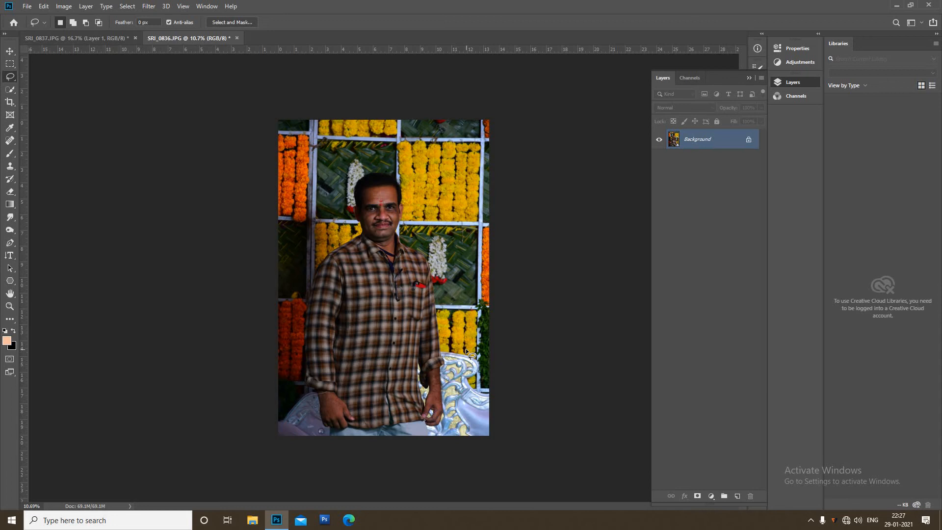
key(ctrl+j)
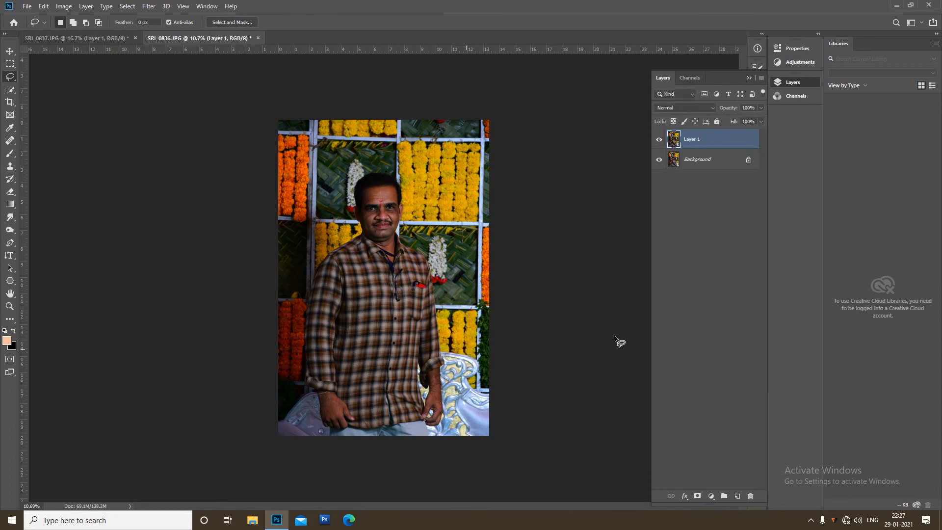
click(693, 106)
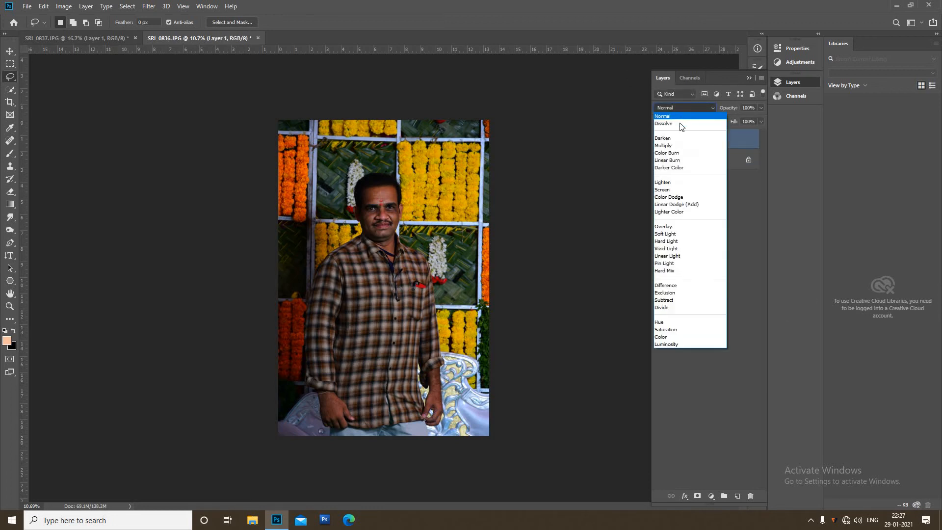
click(675, 193)
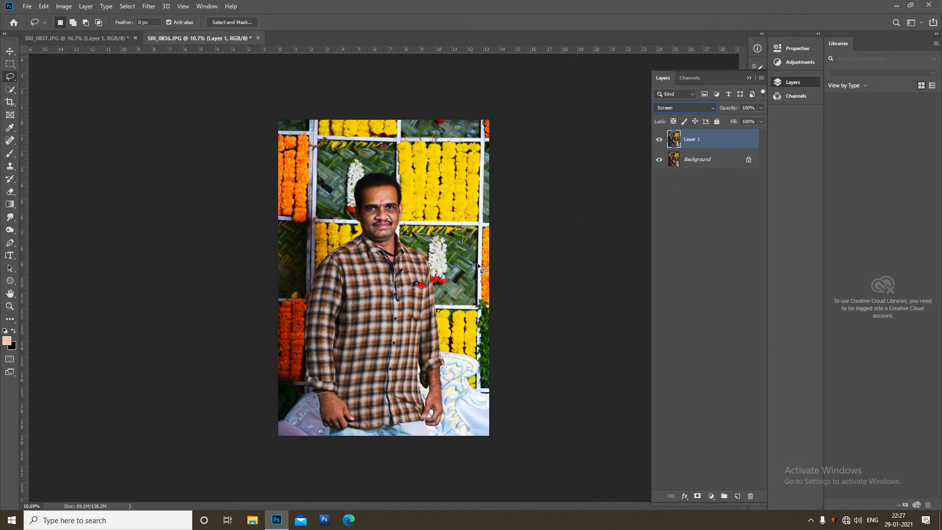
Compare the photo with and without the Screen layer by briefly hiding Layer 1.
click(409, 259)
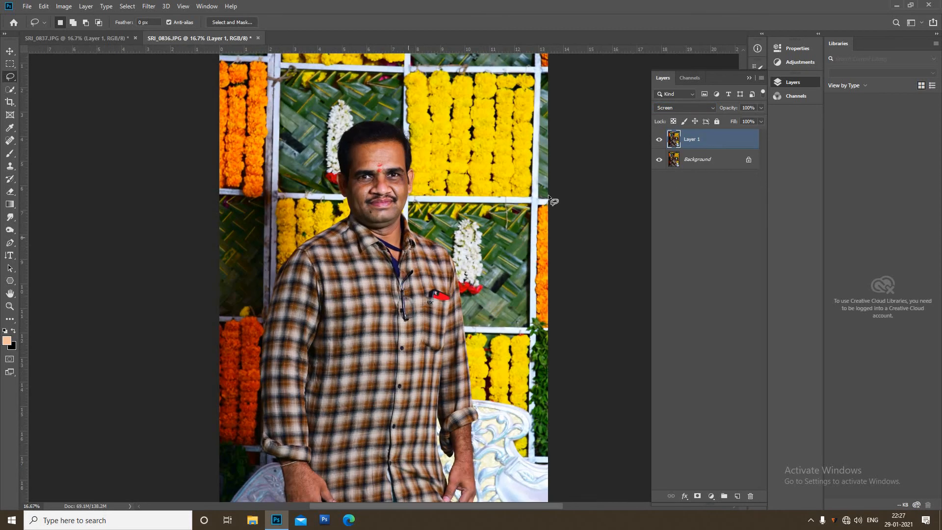
click(658, 141)
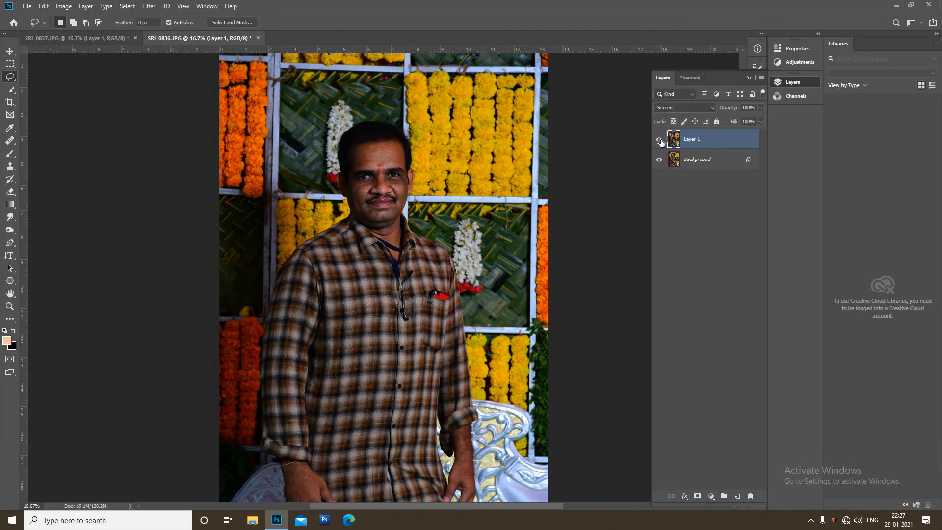
click(659, 141)
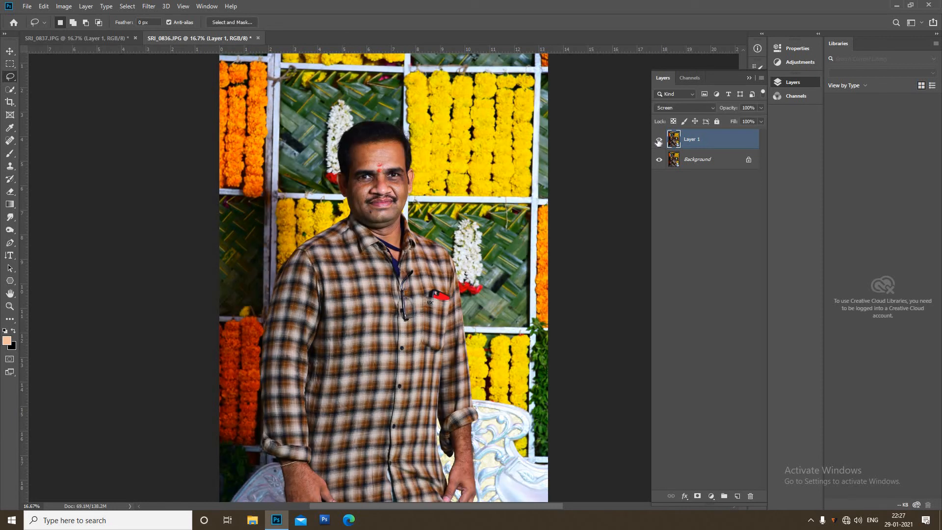
Duplicate Layer 1, set the copy's fill to 61% and opacity to 78%, and return to SRI_0837.JPG.
key(ctrl+j)
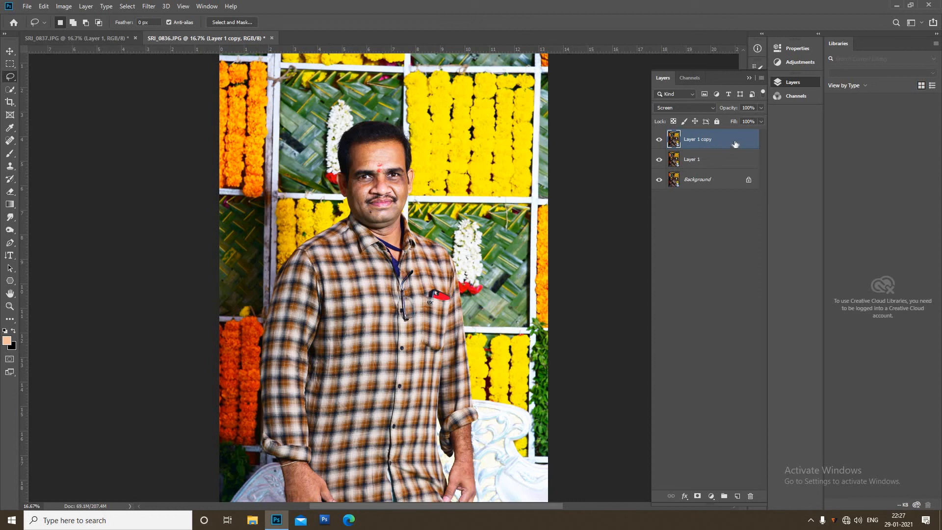
click(760, 122)
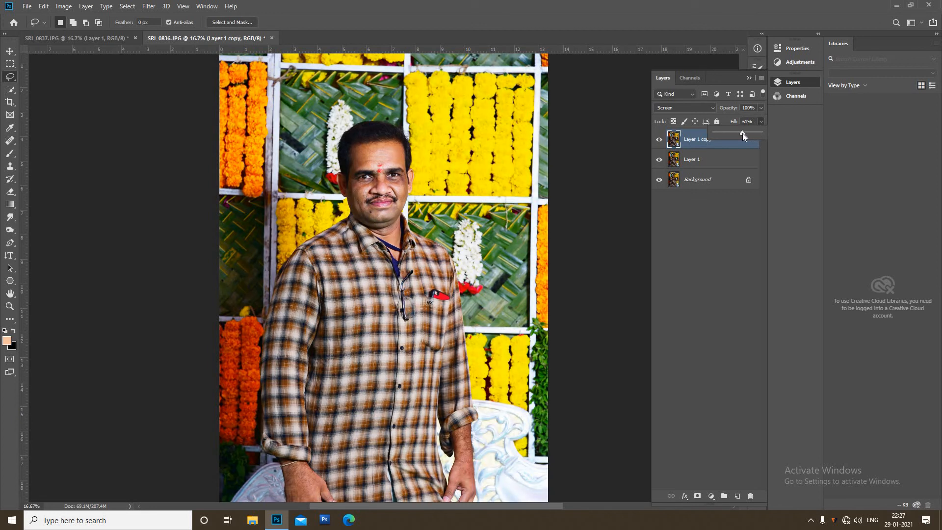
click(763, 108)
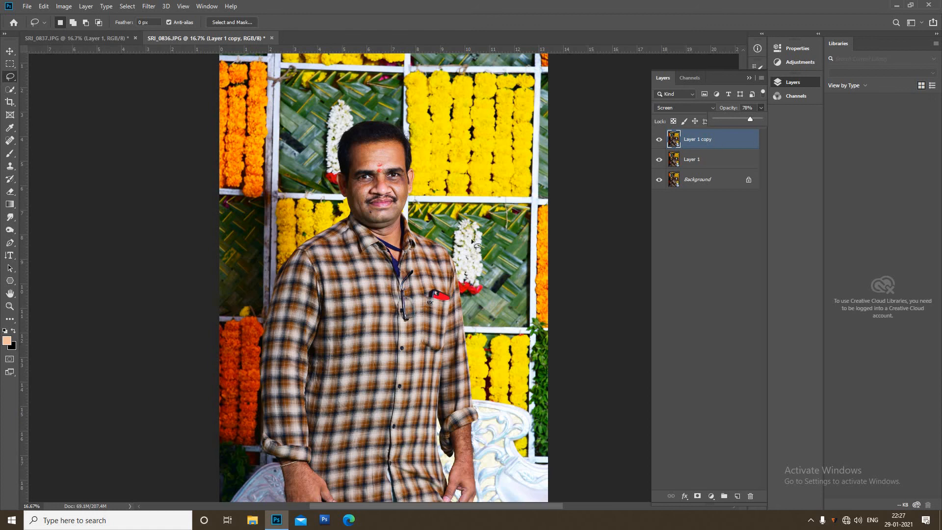
key(ctrl+minus)
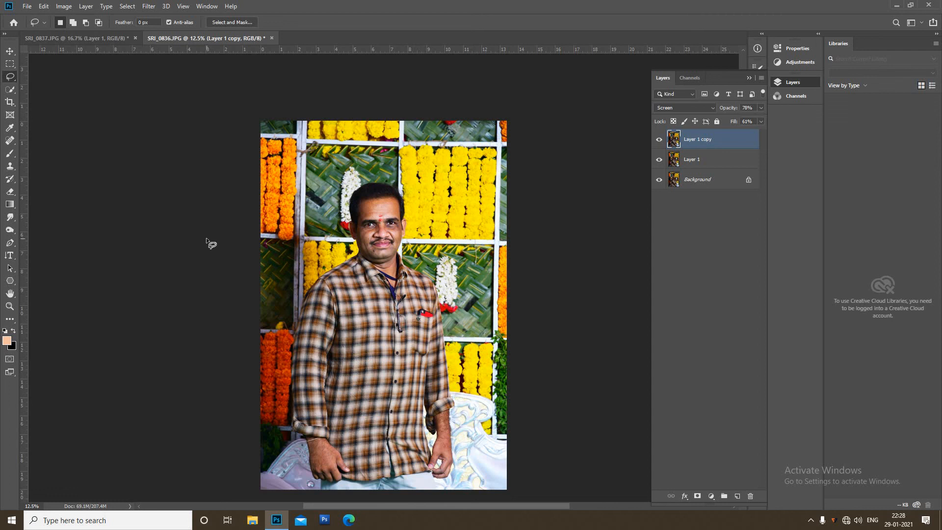
click(114, 42)
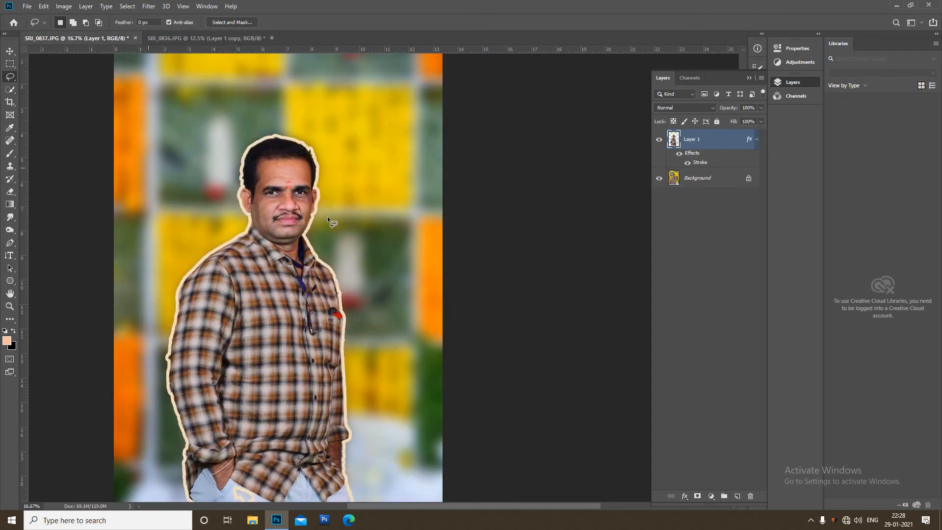